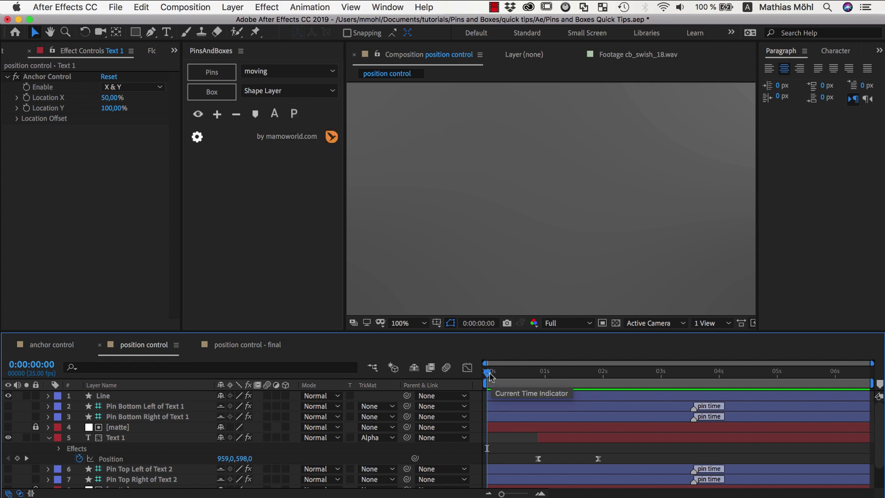
Step: Preview the slide-out, stop at 0:00:02:16 with both texts shown, and select TEXT 2 and TEXT 1
{"action": "key", "text": "space"}
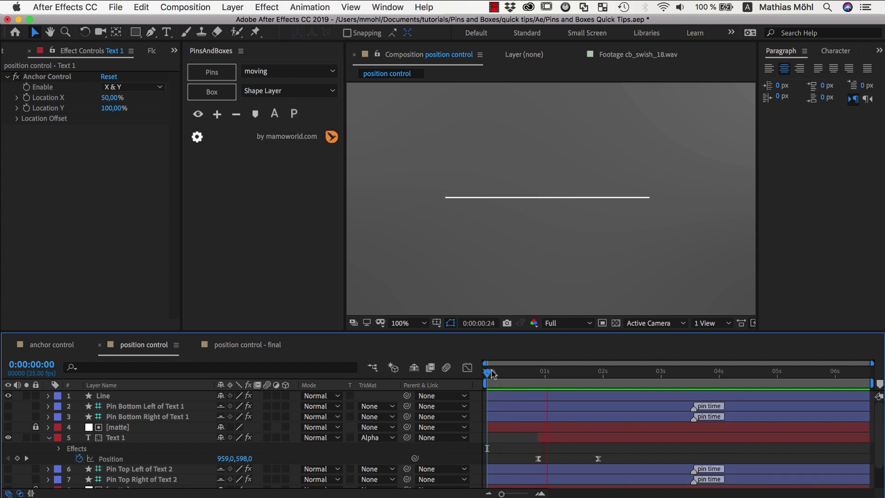
{"action": "key", "text": "space"}
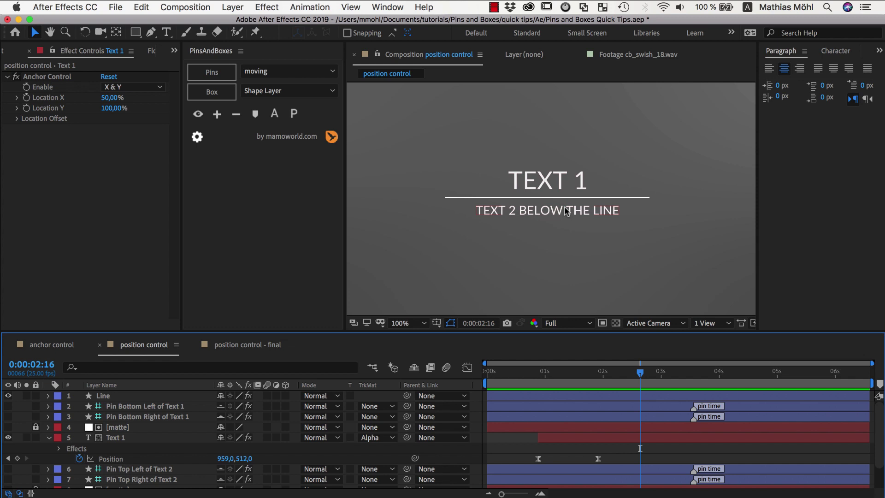
{"action": "left_click", "coordinate": [536, 210]}
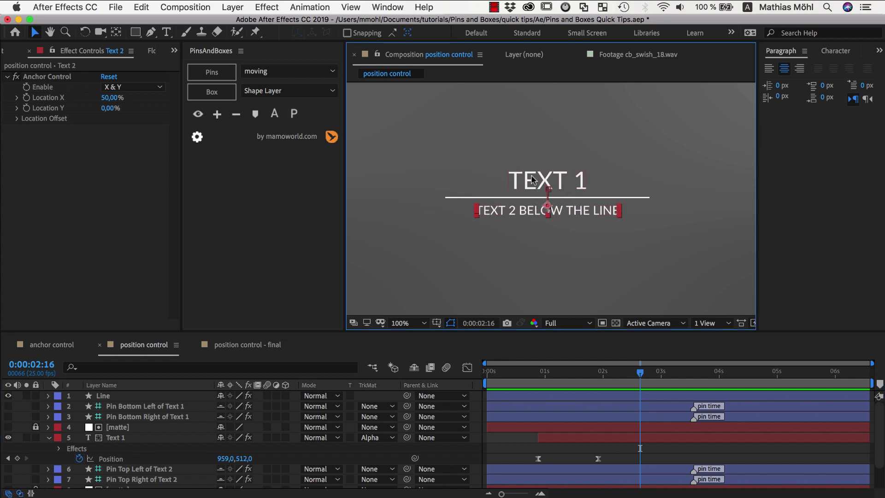
{"action": "left_click", "coordinate": [532, 180]}
{"action": "left_click", "coordinate": [536, 213]}
{"action": "left_click", "coordinate": [521, 179]}
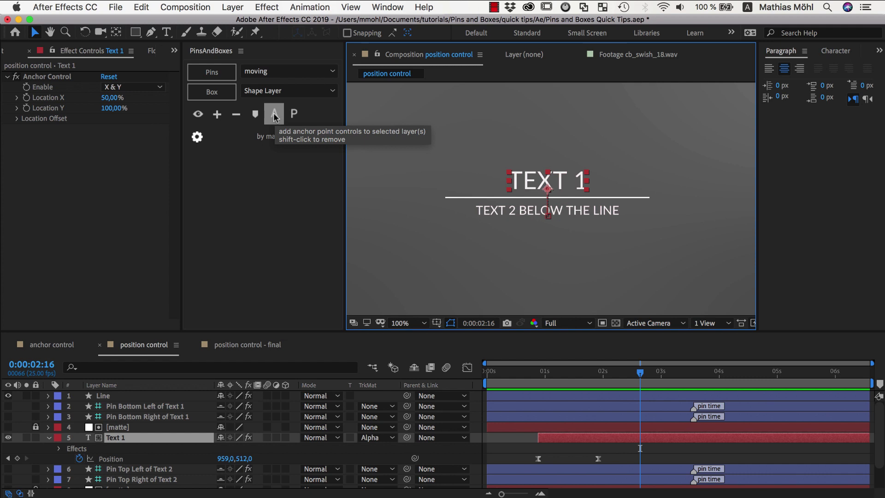
Step: Add a second line 'HAS A SECOND LINE' to TEXT 1
{"action": "double_click", "coordinate": [567, 182]}
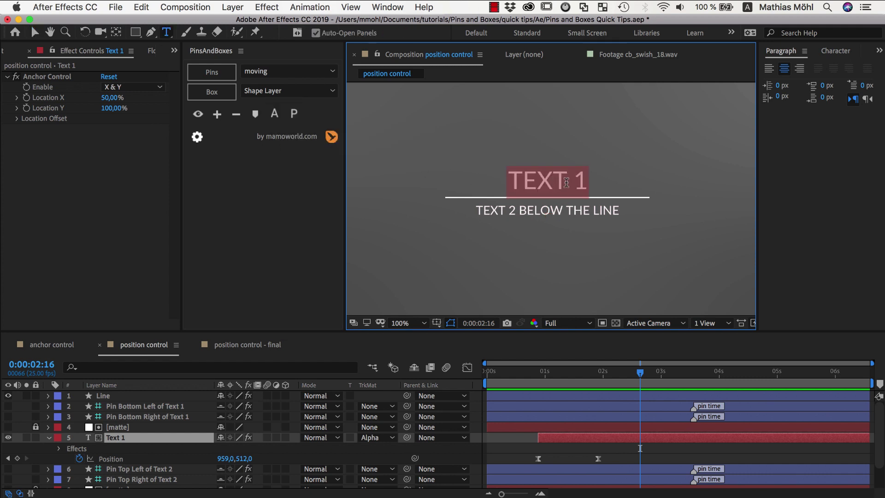
{"action": "key", "text": "Right"}
{"action": "key", "text": "Return"}
{"action": "type", "text": "HAS A"}
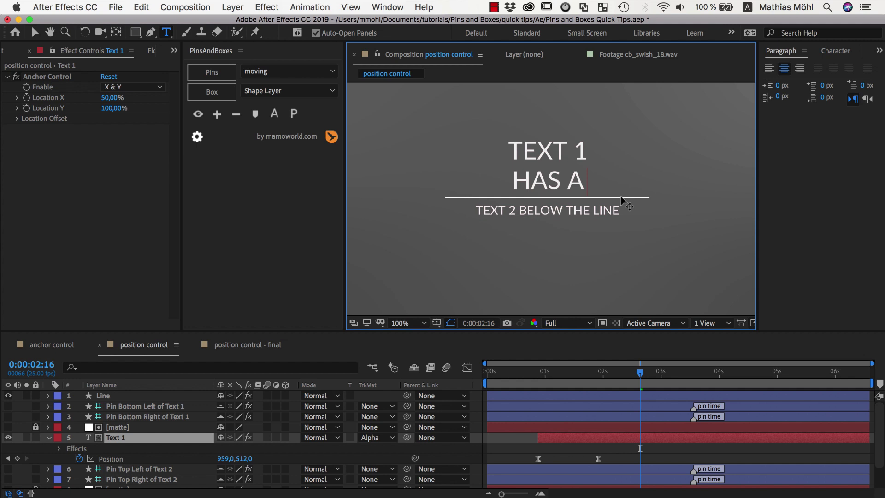
{"action": "type", "text": " SECOND LINE"}
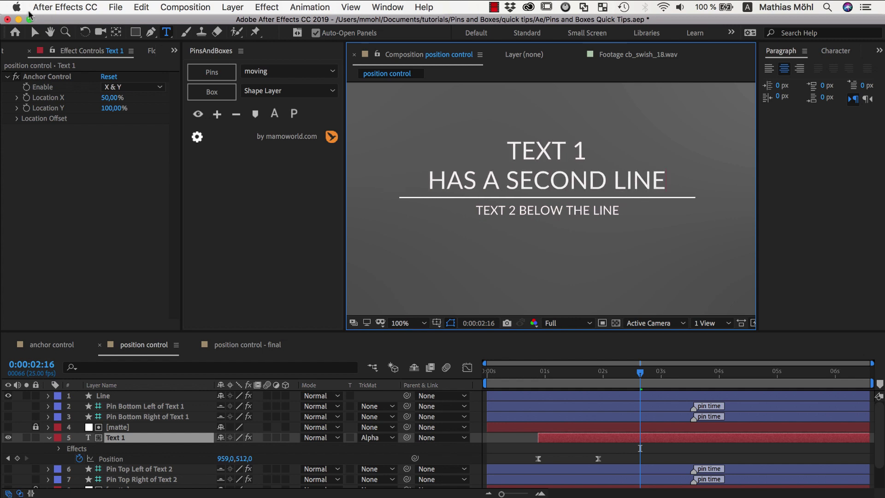
{"action": "left_click", "coordinate": [35, 32]}
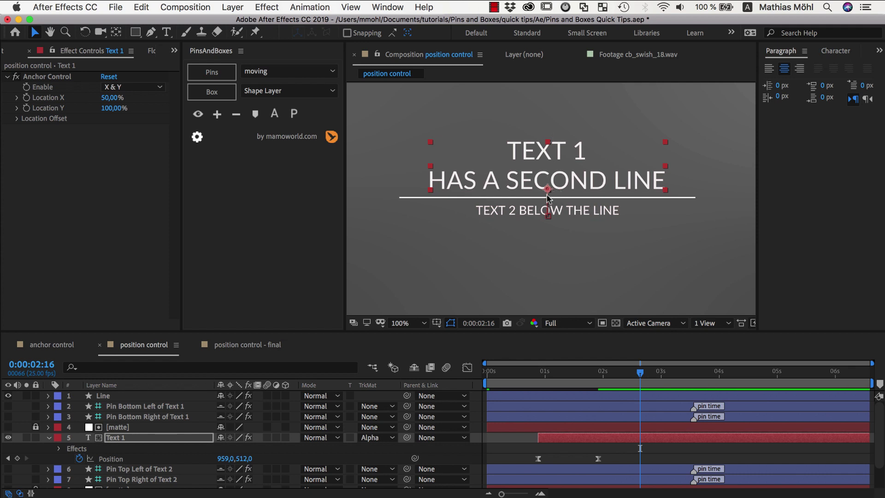
Step: Add a new line 'LINE TWO' beneath the lower text
{"action": "left_click", "coordinate": [533, 215]}
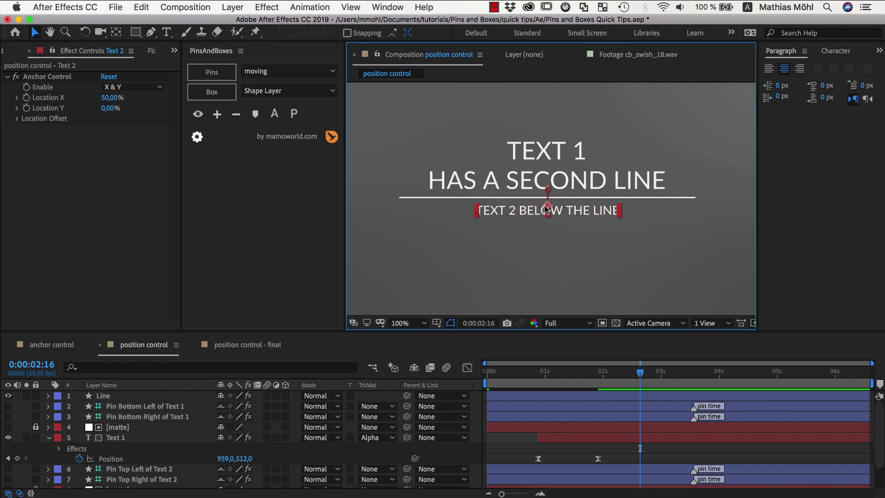
{"action": "double_click", "coordinate": [548, 209]}
{"action": "key", "text": "Return"}
{"action": "type", "text": "LINE"}
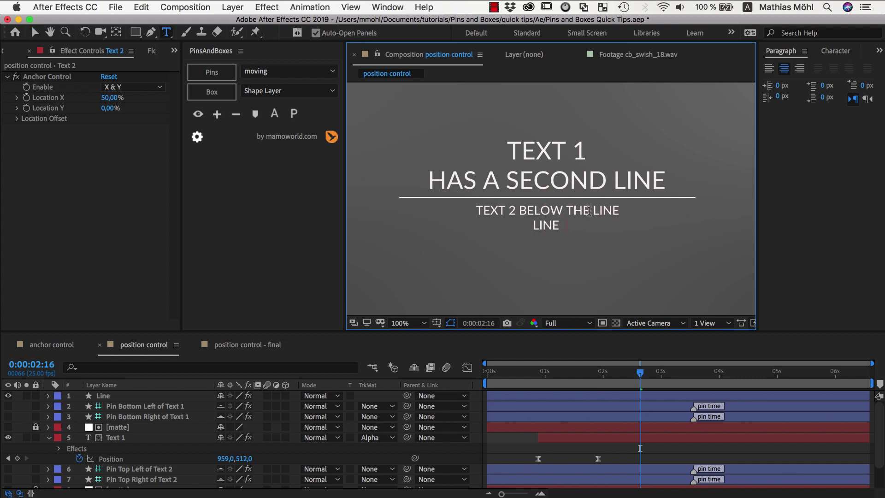
{"action": "type", "text": " TWO"}
{"action": "key", "text": "Escape"}
Step: Show the PinsAndBoxes pins linking the line to the lower text
{"action": "key", "text": "v"}
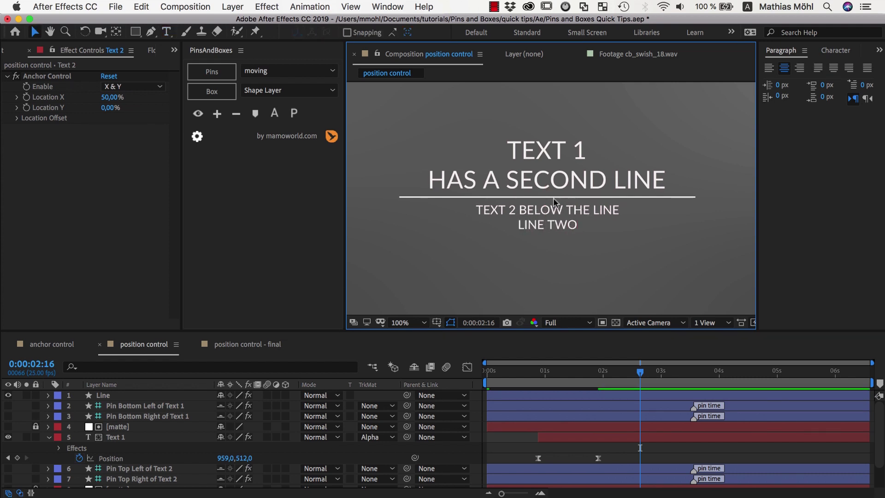
{"action": "left_click", "coordinate": [522, 212]}
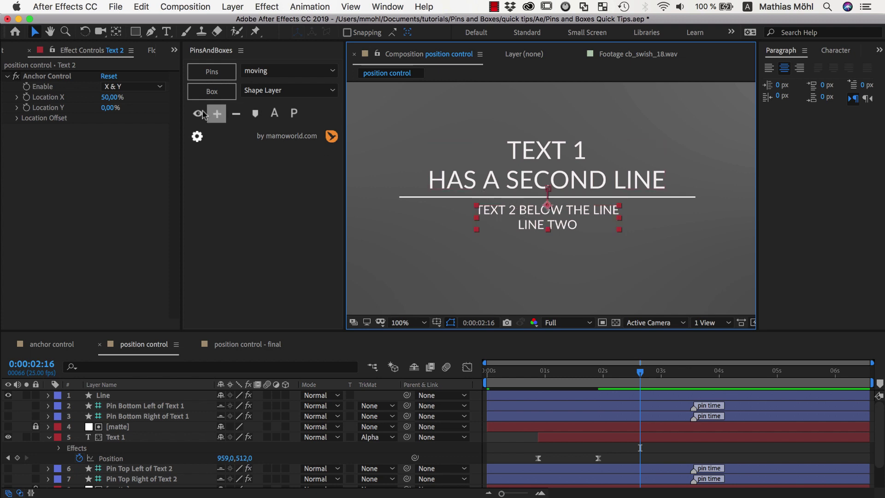
{"action": "left_click", "coordinate": [198, 113]}
{"action": "left_click", "coordinate": [410, 205]}
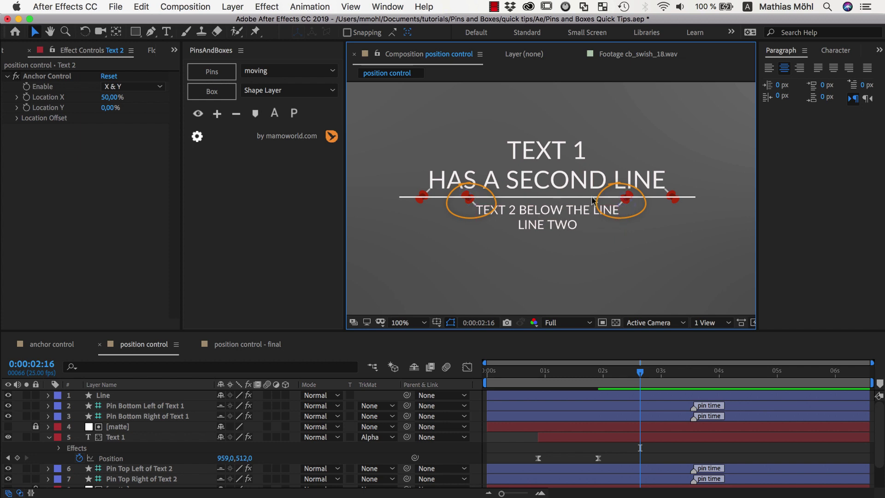
Step: Switch the Line layer's Box Type to box, then back to horizontal line
{"action": "left_click", "coordinate": [101, 396]}
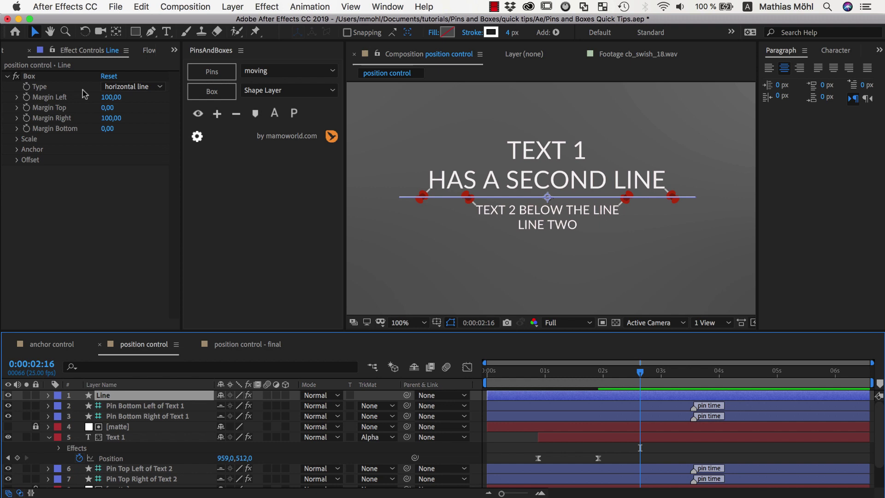
{"action": "left_click", "coordinate": [129, 86]}
{"action": "left_click", "coordinate": [121, 100]}
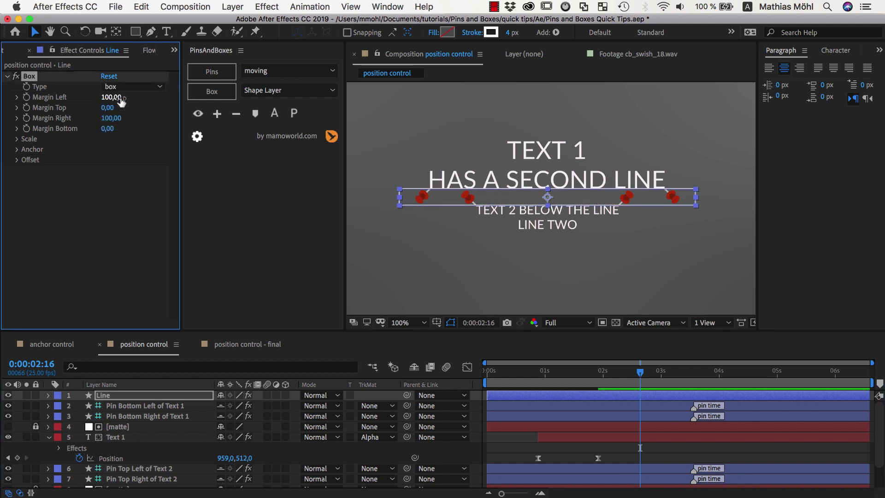
{"action": "left_click", "coordinate": [117, 87]}
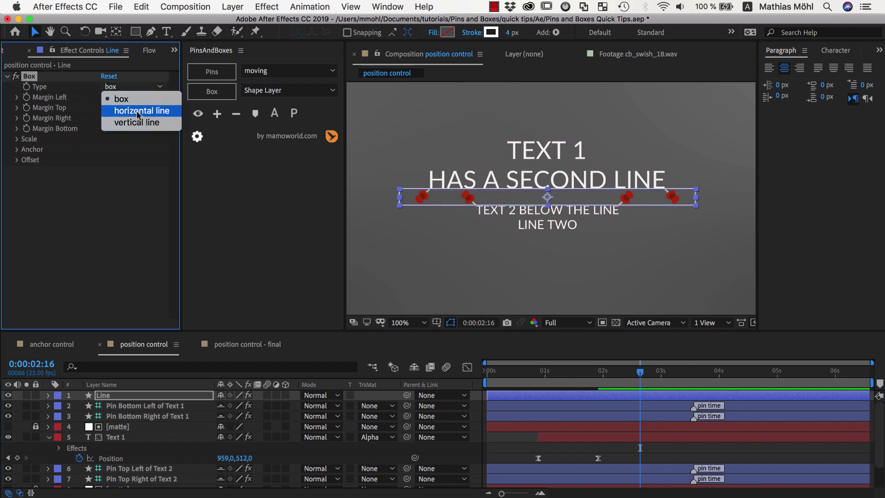
{"action": "left_click", "coordinate": [138, 111]}
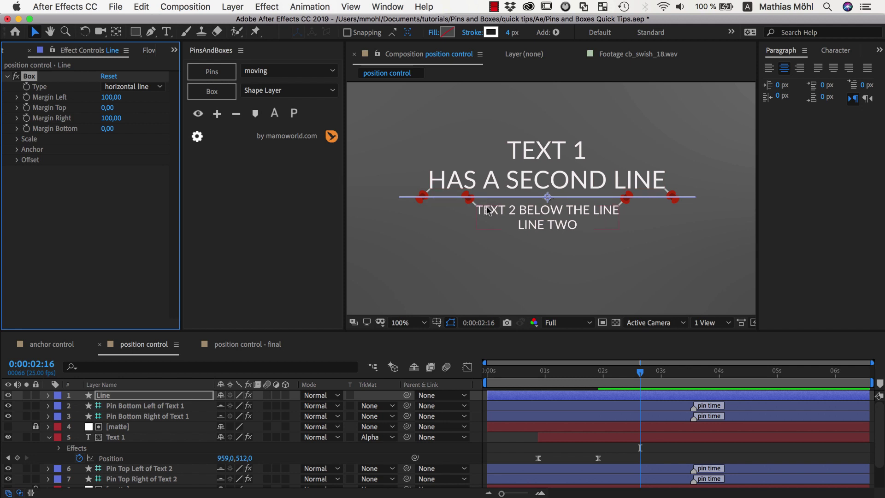
Step: Hide the pins and preview the two-line texts sliding out from the first frame
{"action": "left_click", "coordinate": [197, 114]}
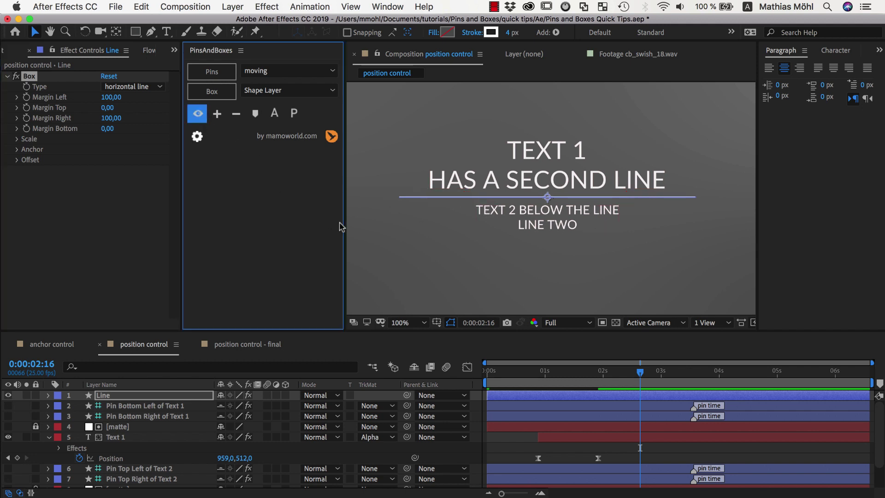
{"action": "left_click", "coordinate": [373, 237]}
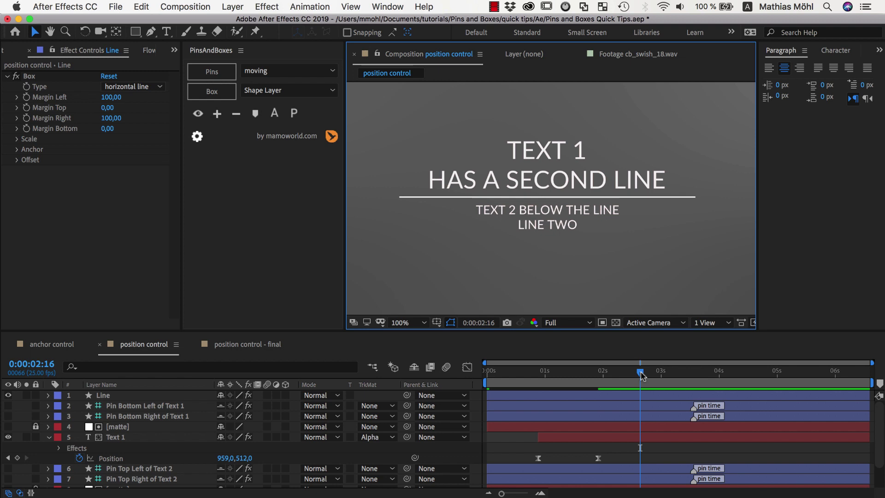
{"action": "left_click_drag", "start_coordinate": [642, 376], "coordinate": [424, 363]}
{"action": "key", "text": "h"}
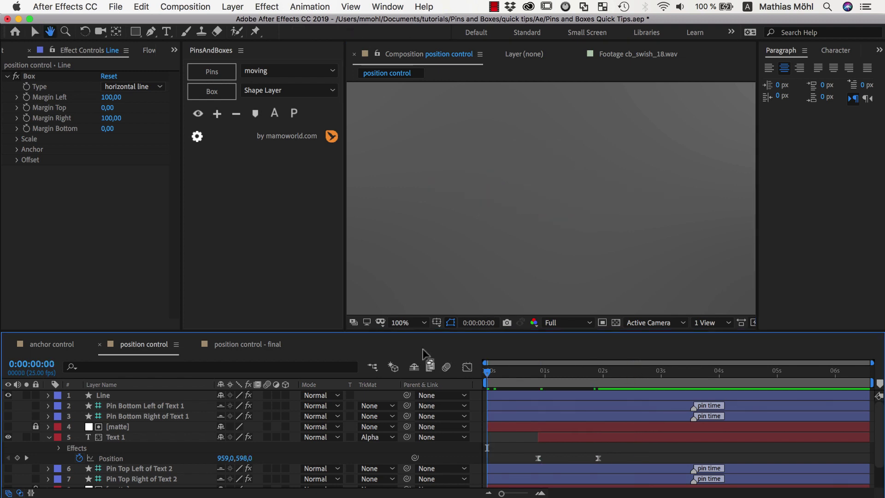
{"action": "key", "text": "space"}
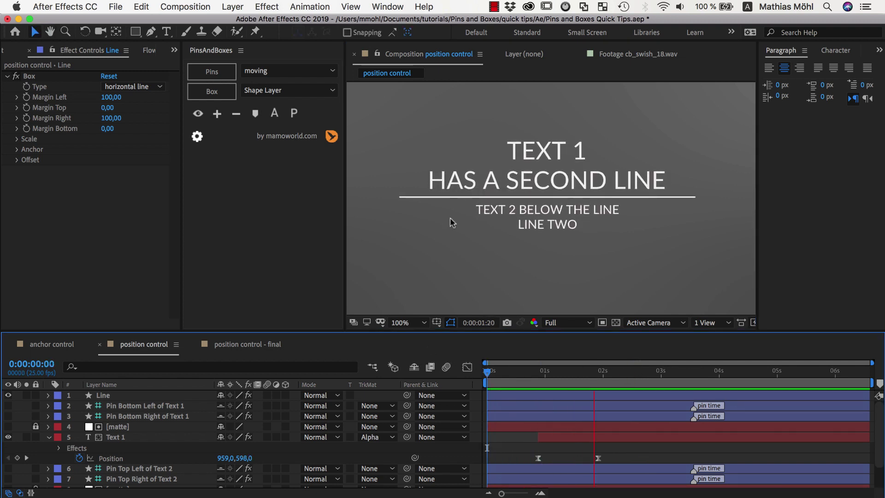
{"action": "key", "text": "space"}
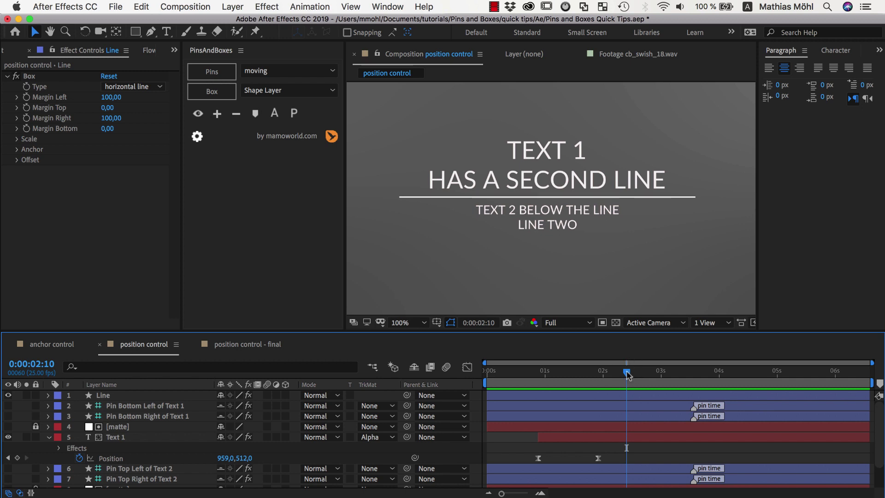
{"action": "left_click_drag", "start_coordinate": [626, 374], "coordinate": [584, 406]}
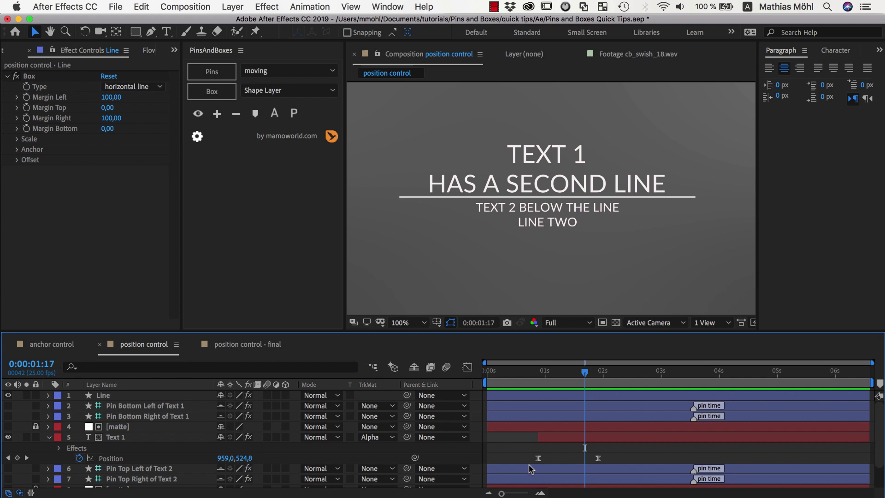
Step: Drag Text 1's Position keyframe at 0:00:00:22 down to 959,1022, below the line
{"action": "left_click", "coordinate": [123, 438]}
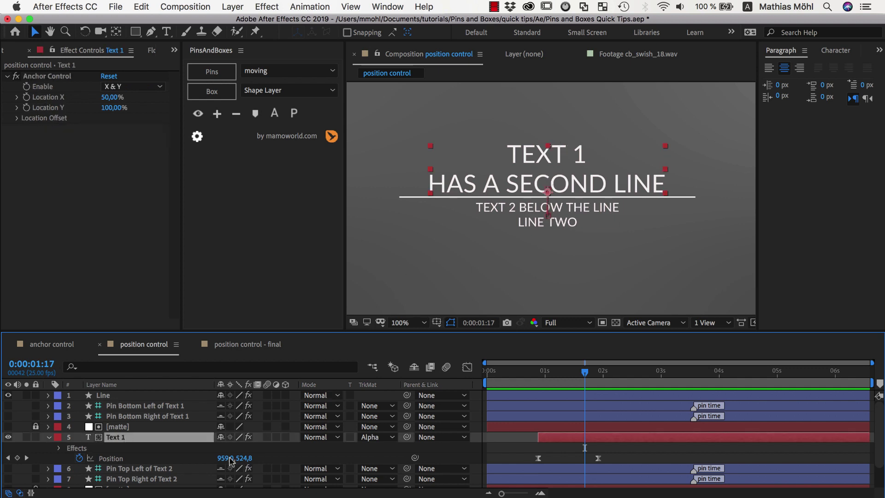
{"action": "left_click", "coordinate": [108, 458]}
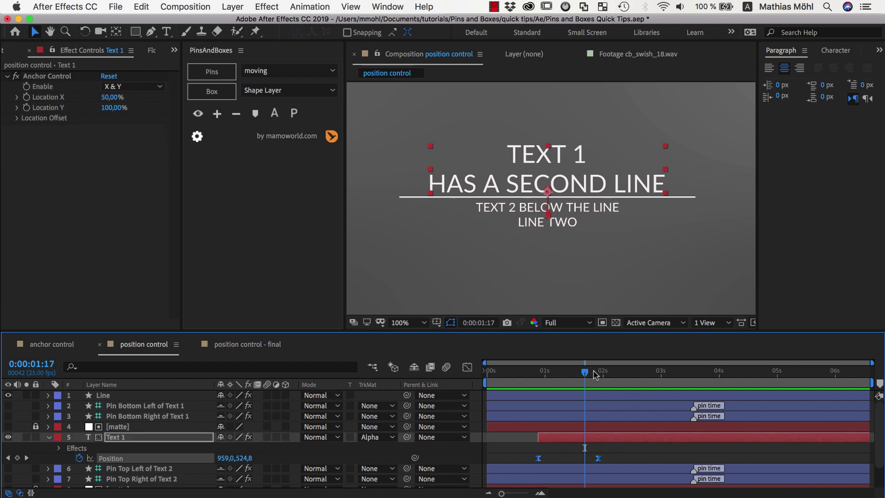
{"action": "left_click_drag", "start_coordinate": [586, 374], "coordinate": [540, 389]}
{"action": "left_click", "coordinate": [556, 446]}
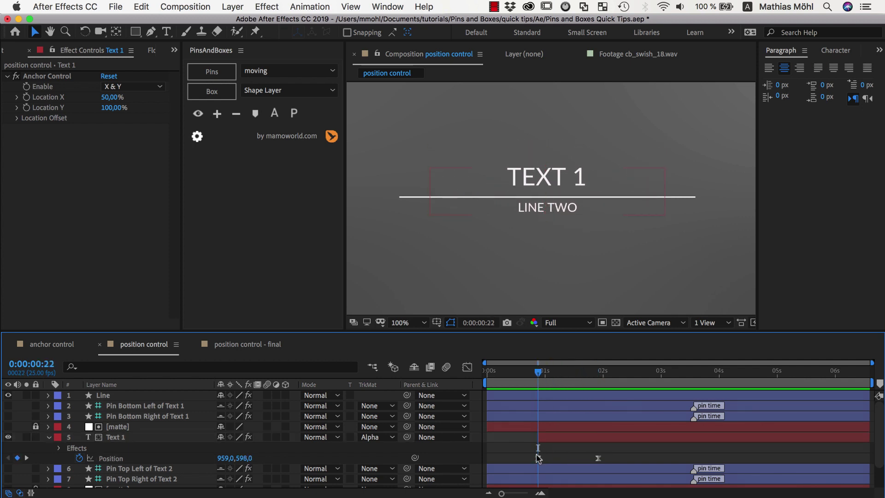
{"action": "left_click", "coordinate": [537, 458]}
{"action": "left_click_drag", "start_coordinate": [547, 217], "coordinate": [559, 262]}
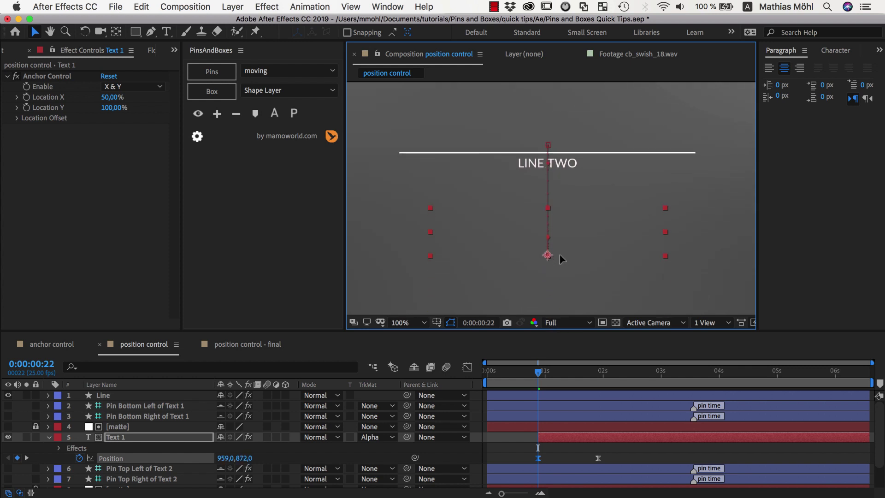
{"action": "left_click_drag", "start_coordinate": [559, 254], "coordinate": [552, 305]}
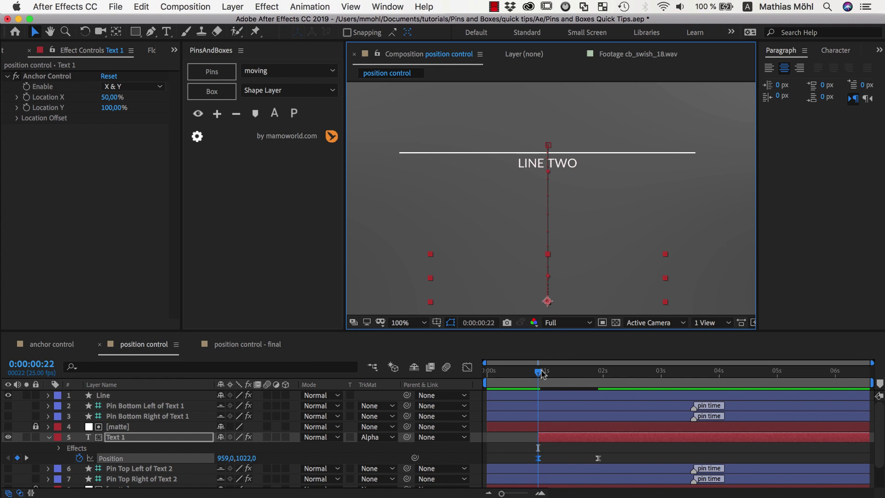
Step: Scrub Text 1's motion around 0:00:01:10–1:16, then jump back to its 0:00:00:22 keyframe
{"action": "left_click_drag", "start_coordinate": [537, 371], "coordinate": [582, 372]}
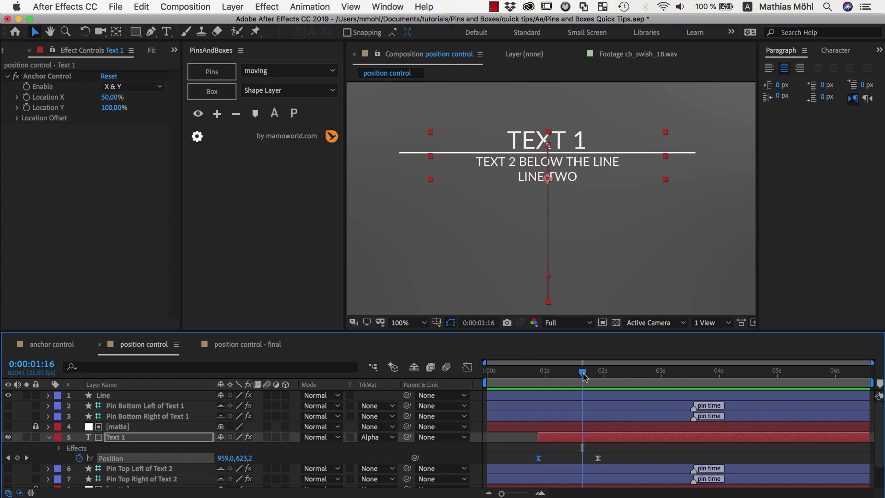
{"action": "mouse_move", "coordinate": [583, 377]}
{"action": "left_mouse_down"}
{"action": "mouse_move", "coordinate": [553, 378]}
{"action": "mouse_move", "coordinate": [580, 377]}
{"action": "left_mouse_up"}
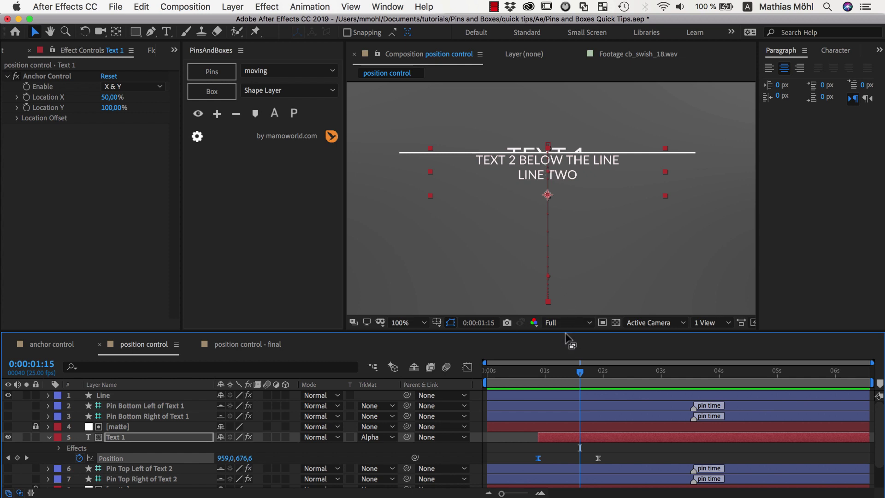
{"action": "key", "text": "j"}
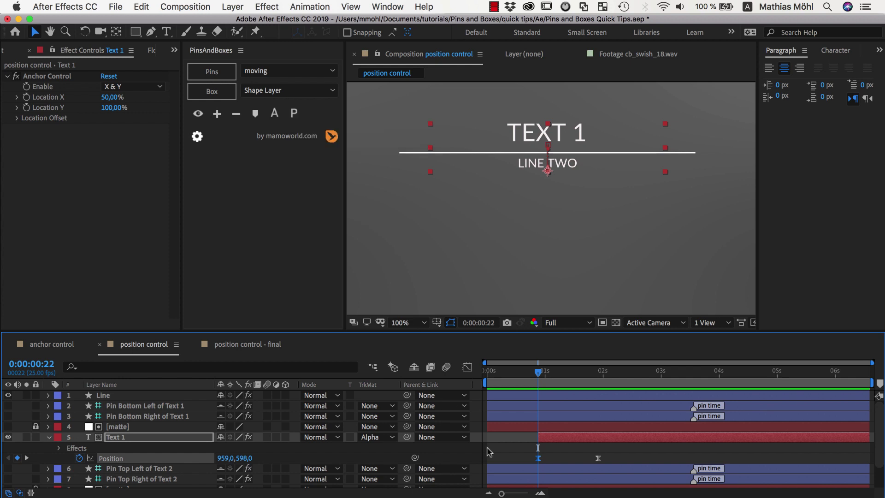
Step: Remove Text 2's Position keyframes by turning off its stopwatch
{"action": "left_click_drag", "start_coordinate": [538, 371], "coordinate": [597, 372]}
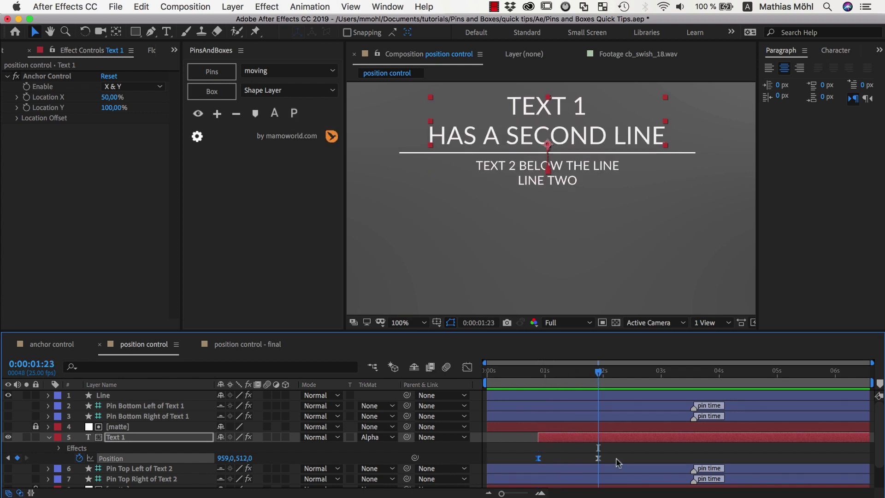
{"action": "scroll", "coordinate": [83, 461], "scroll_direction": "down", "scroll_amount": 2}
{"action": "left_click", "coordinate": [198, 462]}
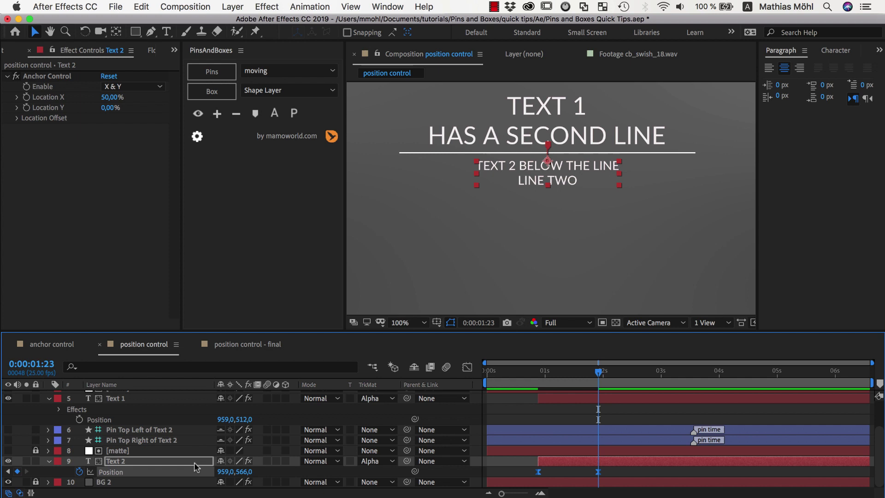
{"action": "left_click", "coordinate": [80, 471]}
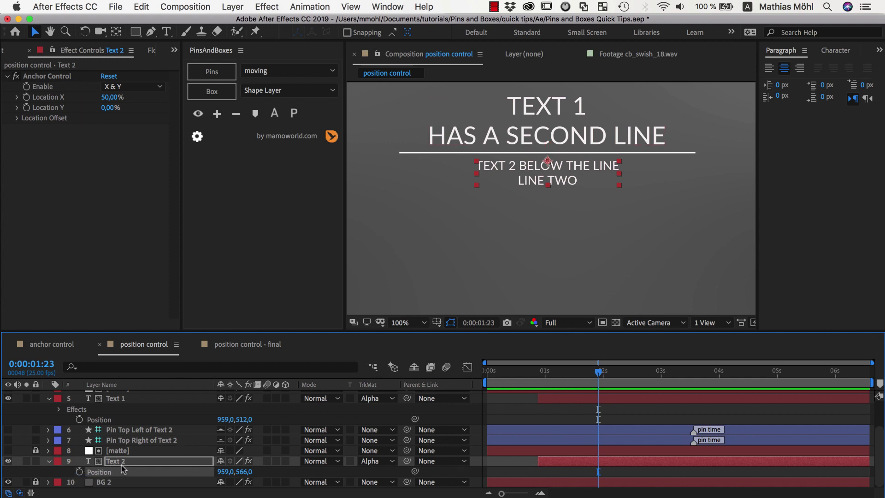
Step: Select Text 1 and Text 2 and add a Position Control effect to both
{"action": "scroll", "coordinate": [125, 467], "scroll_direction": "up", "scroll_amount": 2}
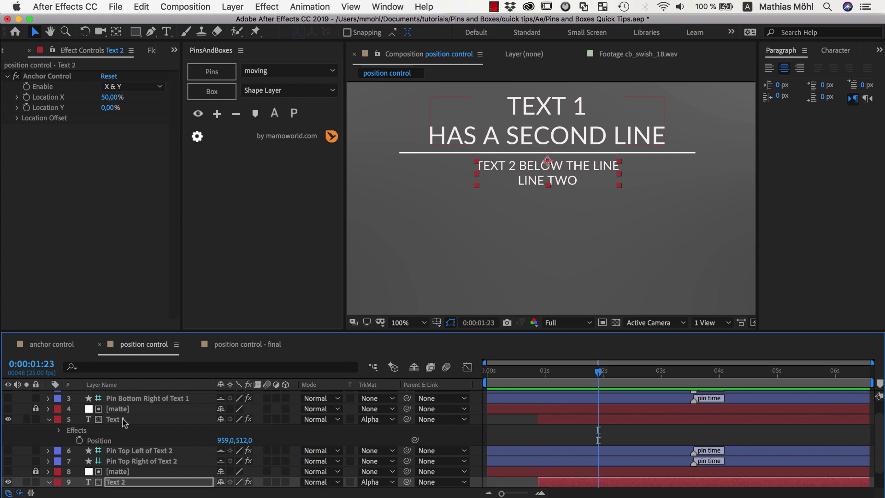
{"action": "left_click", "coordinate": [122, 419], "text": "super"}
{"action": "left_click", "coordinate": [121, 482], "text": "super"}
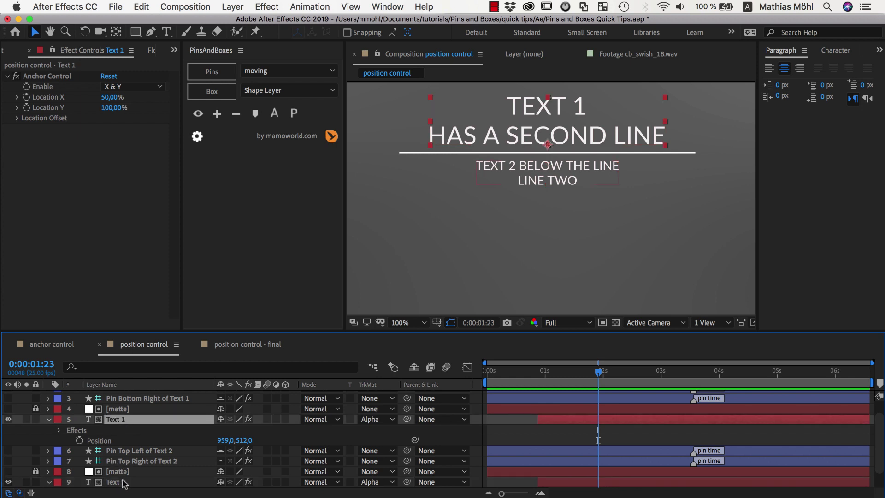
{"action": "left_click", "coordinate": [123, 483], "text": "super"}
{"action": "left_click", "coordinate": [294, 113]}
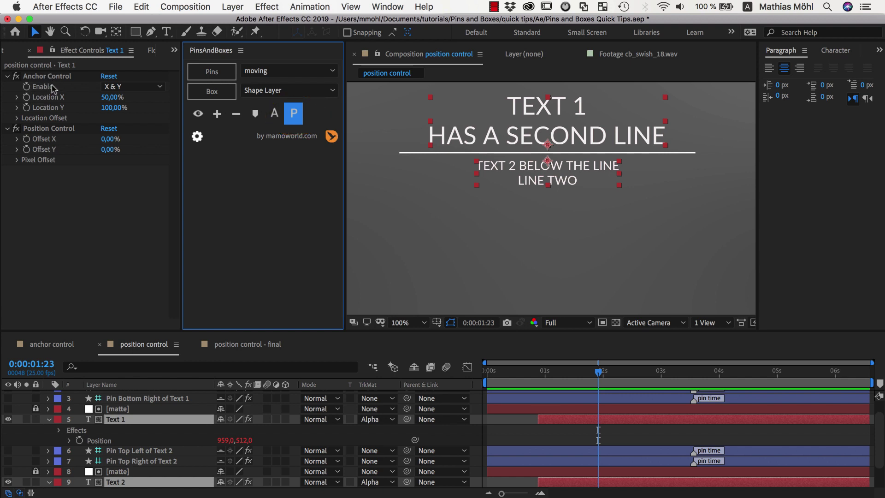
Step: Set zero-value keyframes for Text 1's Offset Y and Pixel Offset Y at 1:23
{"action": "left_click", "coordinate": [67, 129]}
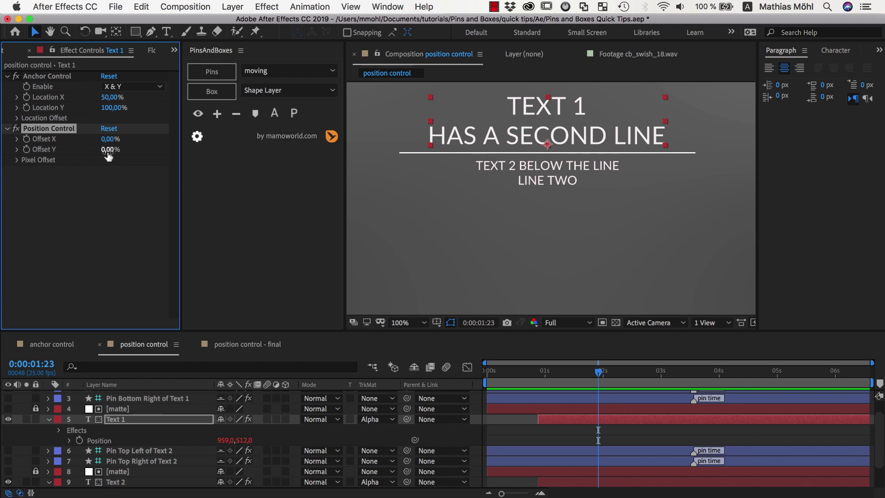
{"action": "mouse_move", "coordinate": [107, 150]}
{"action": "left_mouse_down"}
{"action": "mouse_move", "coordinate": [170, 159]}
{"action": "mouse_move", "coordinate": [104, 159]}
{"action": "mouse_move", "coordinate": [120, 159]}
{"action": "left_mouse_up"}
{"action": "left_click", "coordinate": [26, 149]}
{"action": "left_click", "coordinate": [18, 160]}
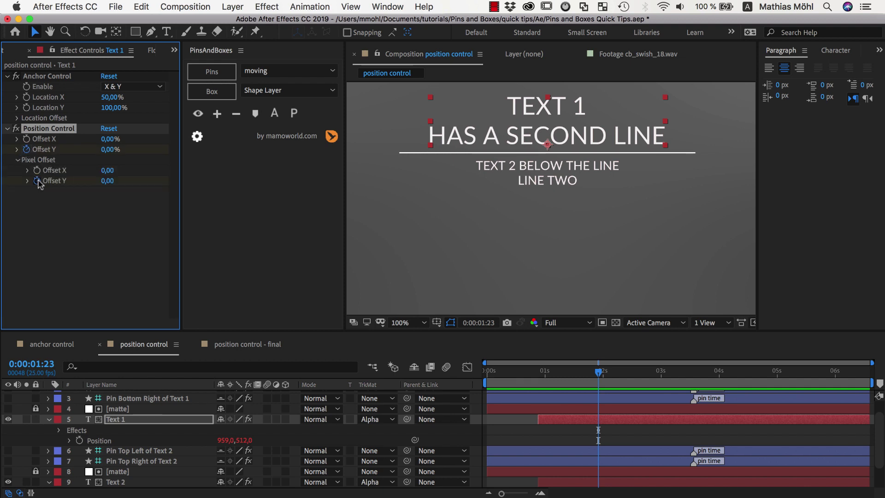
{"action": "left_click", "coordinate": [37, 181]}
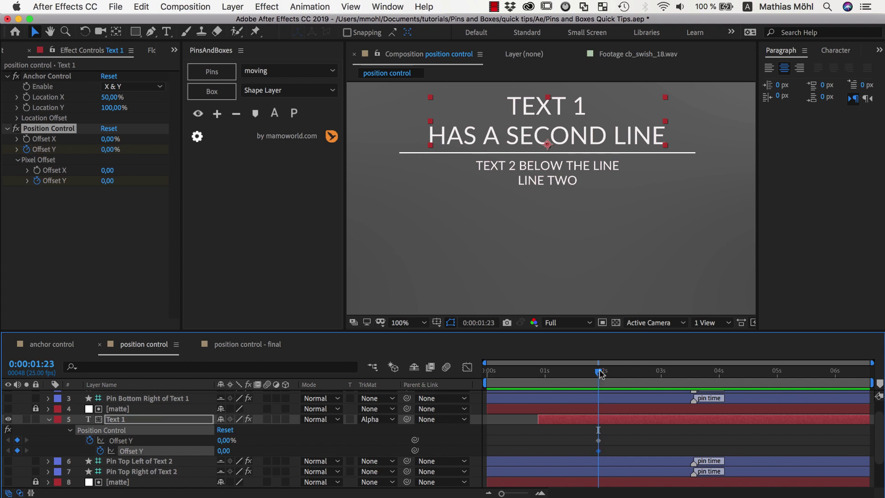
Step: At 0:00:00:22, set Text 1's Offset Y to 100% and Pixel Offset Y to 25
{"action": "left_click_drag", "start_coordinate": [599, 373], "coordinate": [538, 378]}
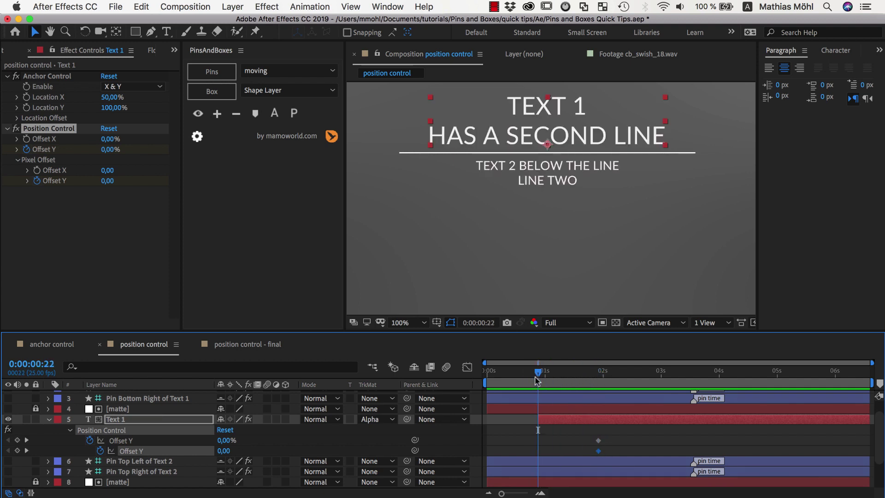
{"action": "left_click", "coordinate": [549, 156]}
{"action": "left_click", "coordinate": [107, 149]}
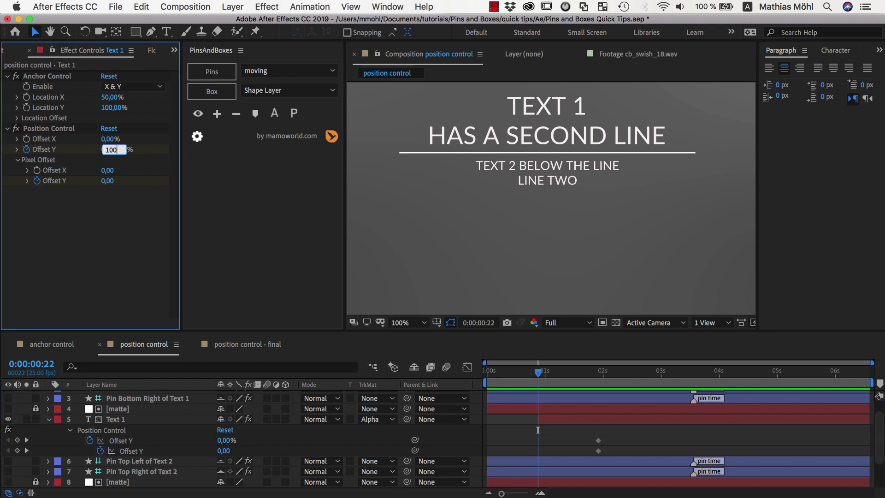
{"action": "key", "text": "Return"}
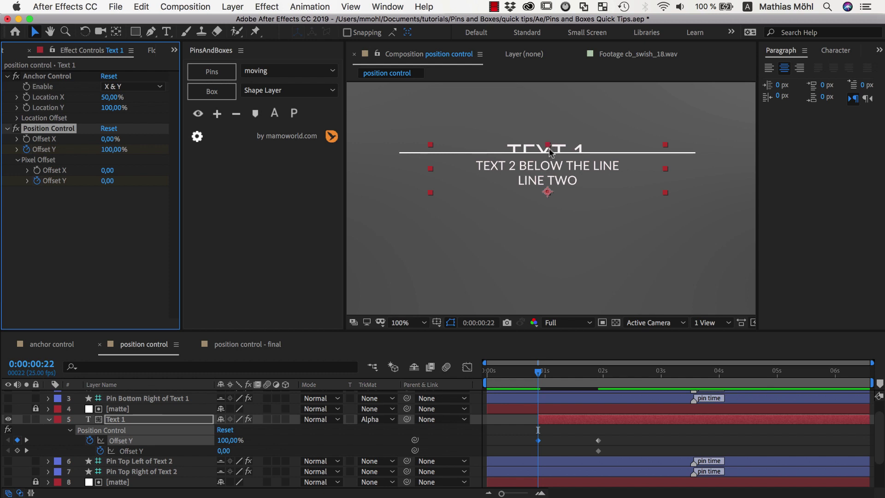
{"action": "left_click_drag", "start_coordinate": [109, 149], "coordinate": [123, 151]}
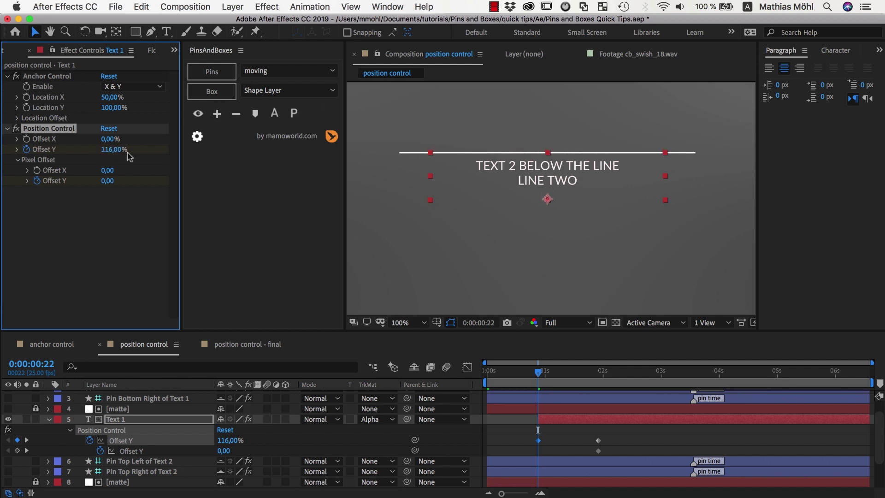
{"action": "key", "text": "super+z"}
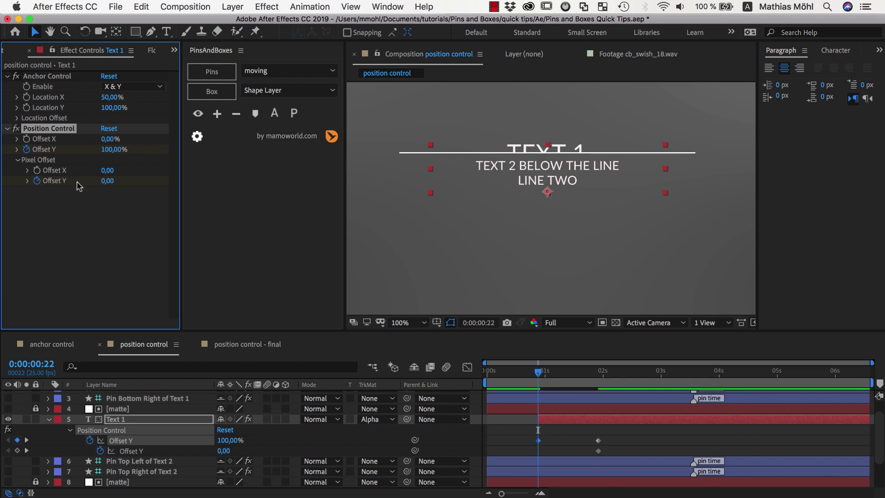
{"action": "left_click_drag", "start_coordinate": [109, 181], "coordinate": [130, 185]}
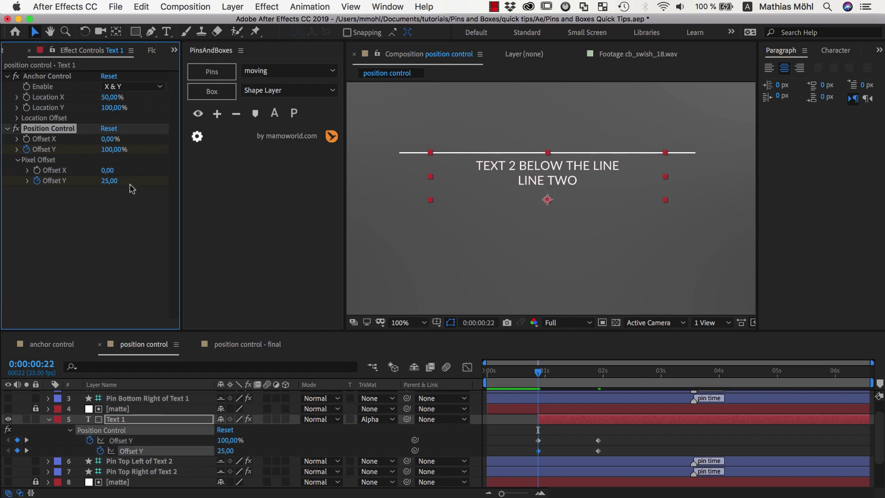
{"action": "left_click_drag", "start_coordinate": [551, 371], "coordinate": [598, 372]}
Step: Delete the 'HAS A SECOND LINE' line so Text 1 is a single line
{"action": "triple_click", "coordinate": [547, 138]}
{"action": "key", "text": "BackSpace"}
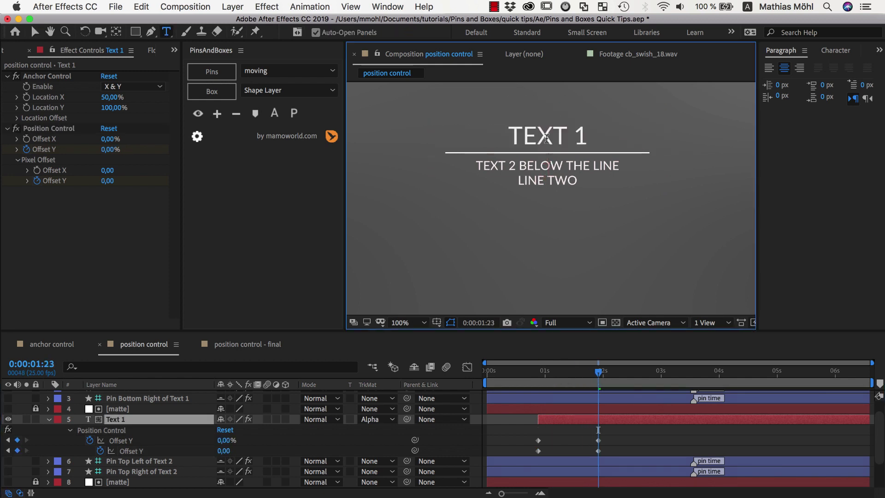
{"action": "left_click", "coordinate": [35, 31]}
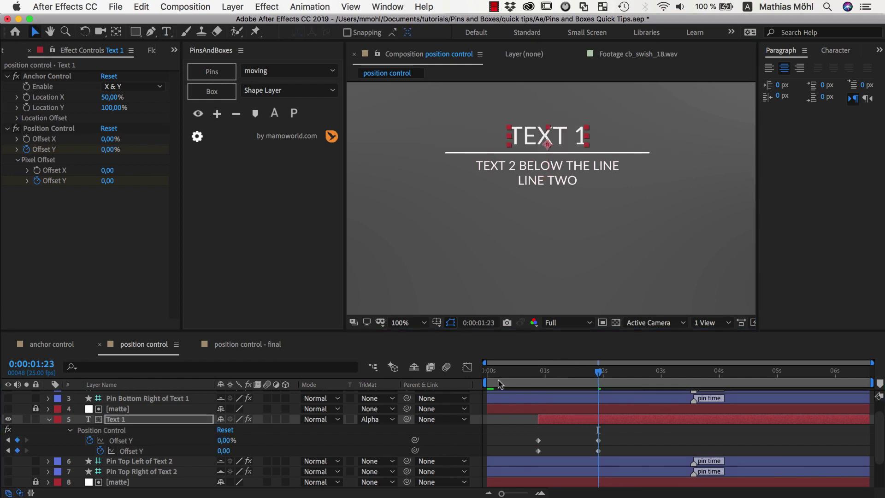
{"action": "left_click", "coordinate": [592, 373]}
{"action": "mouse_move", "coordinate": [592, 375]}
{"action": "left_mouse_down"}
{"action": "mouse_move", "coordinate": [526, 374]}
{"action": "mouse_move", "coordinate": [611, 375]}
{"action": "mouse_move", "coordinate": [598, 374]}
{"action": "left_mouse_up"}
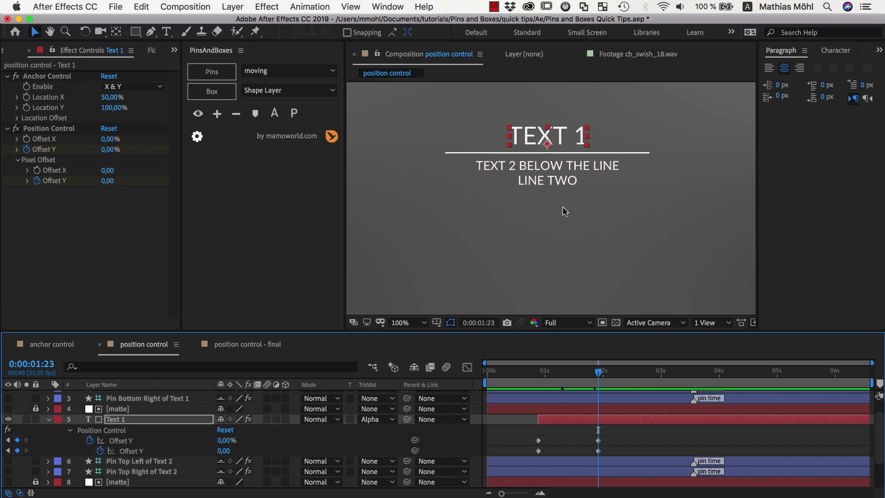
Step: Apply Easy Ease to all four of Text 1's offset keyframes
{"action": "left_click", "coordinate": [539, 371]}
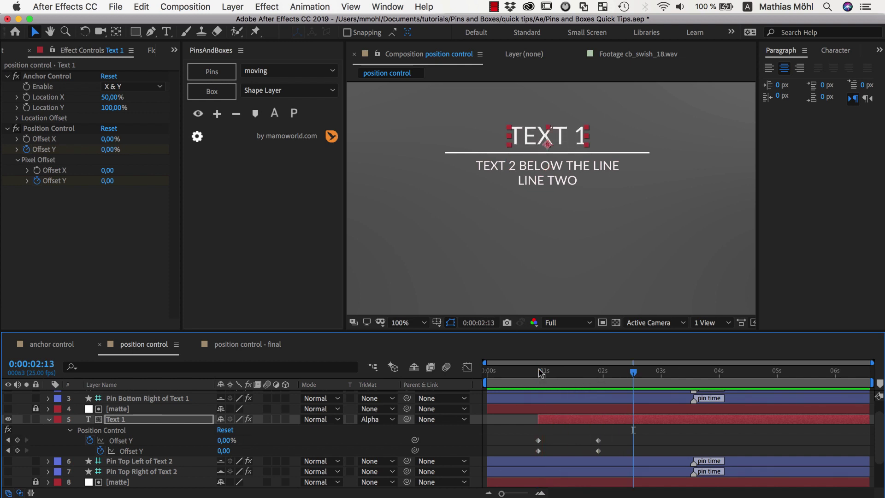
{"action": "left_click_drag", "start_coordinate": [528, 434], "coordinate": [608, 456]}
{"action": "right_click", "coordinate": [598, 450]}
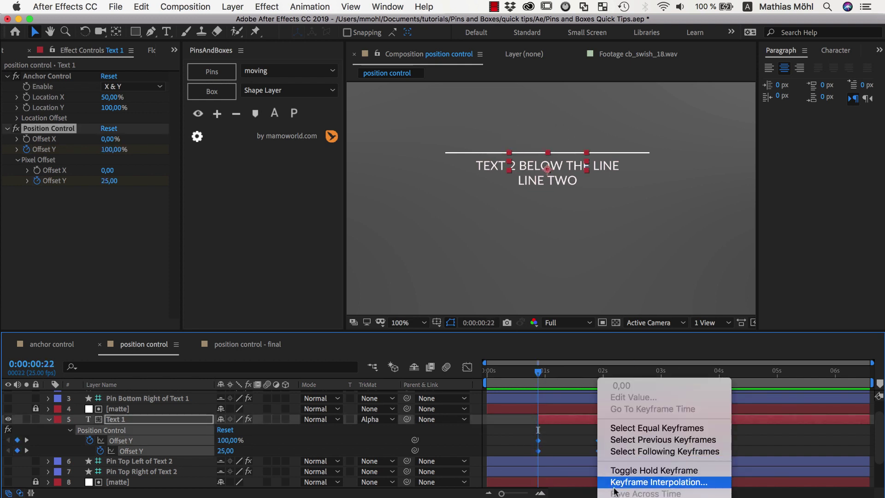
{"action": "mouse_move", "coordinate": [603, 493]}
{"action": "left_click", "coordinate": [507, 446]}
Step: End the work area around 0:00:02:06, preview the animation, and select Text 2
{"action": "left_click_drag", "start_coordinate": [871, 381], "coordinate": [611, 381]}
{"action": "key", "text": "space"}
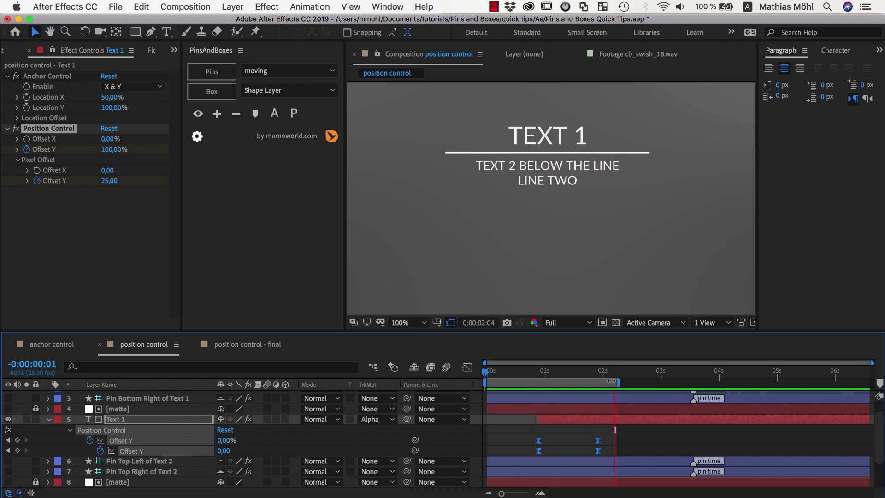
{"action": "key", "text": "space"}
{"action": "key", "text": "ctrl+Down"}
{"action": "key", "text": "ctrl+Down"}
{"action": "key", "text": "ctrl+Down"}
{"action": "left_click", "coordinate": [113, 452]}
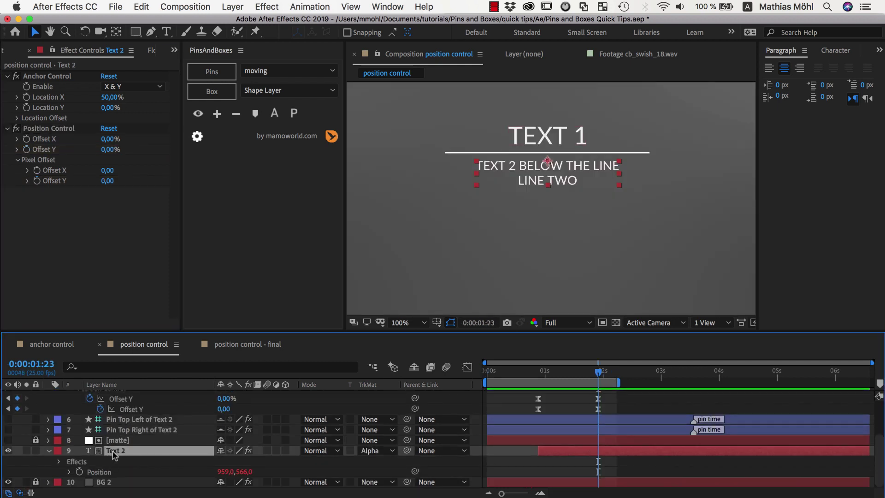
Step: Keyframe Text 2's Offset Y at -100% and Pixel Offset Y -25 at 0:22, zero at 1:23, then preview
{"action": "left_click", "coordinate": [38, 182]}
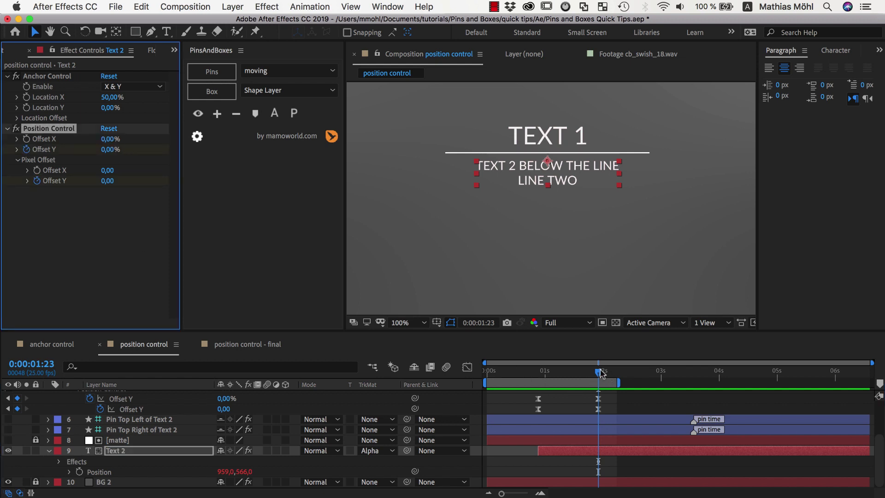
{"action": "left_click_drag", "start_coordinate": [600, 372], "coordinate": [540, 384]}
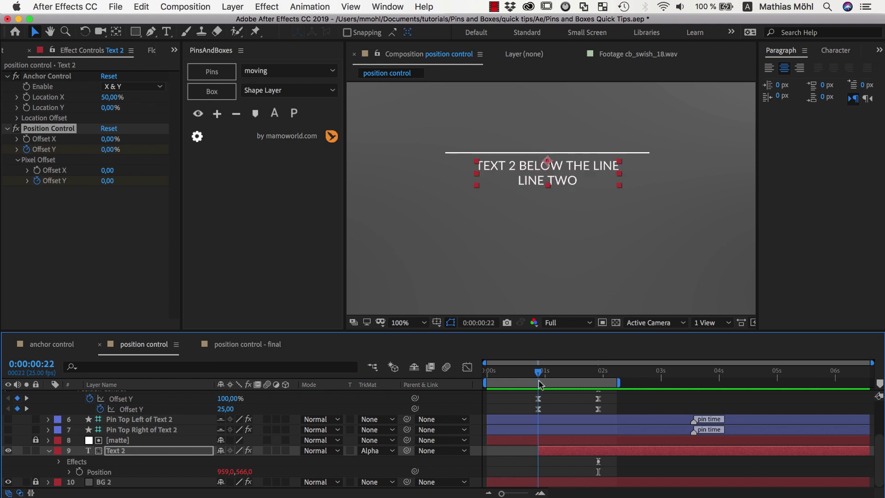
{"action": "left_click_drag", "start_coordinate": [108, 149], "coordinate": [53, 157]}
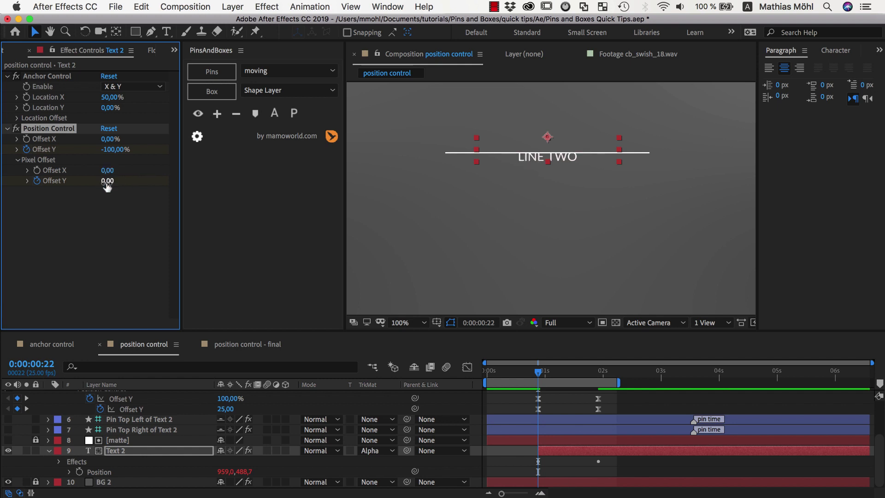
{"action": "left_click_drag", "start_coordinate": [106, 181], "coordinate": [95, 182]}
{"action": "key", "text": "u"}
{"action": "key", "text": "Home"}
{"action": "key", "text": "space"}
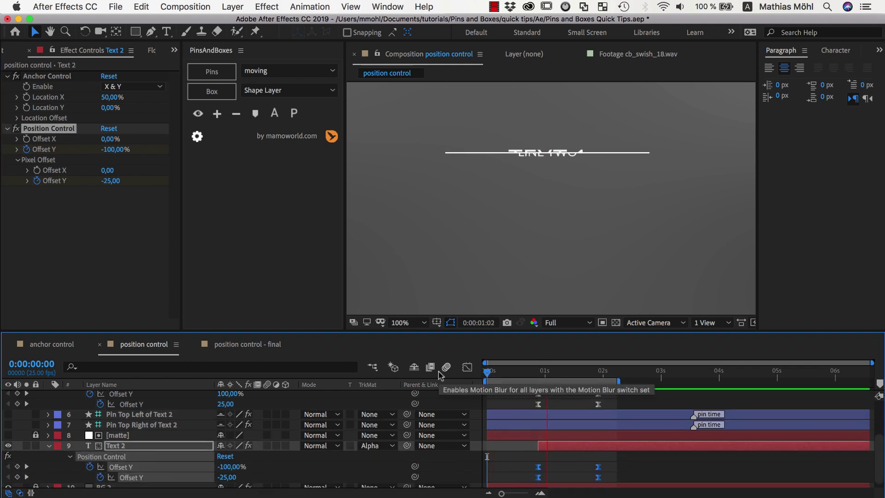
Step: Delete the 'TEXT 2 BELOW THE LINE' line so Text 2 reads only LINE TWO
{"action": "double_click", "coordinate": [527, 164]}
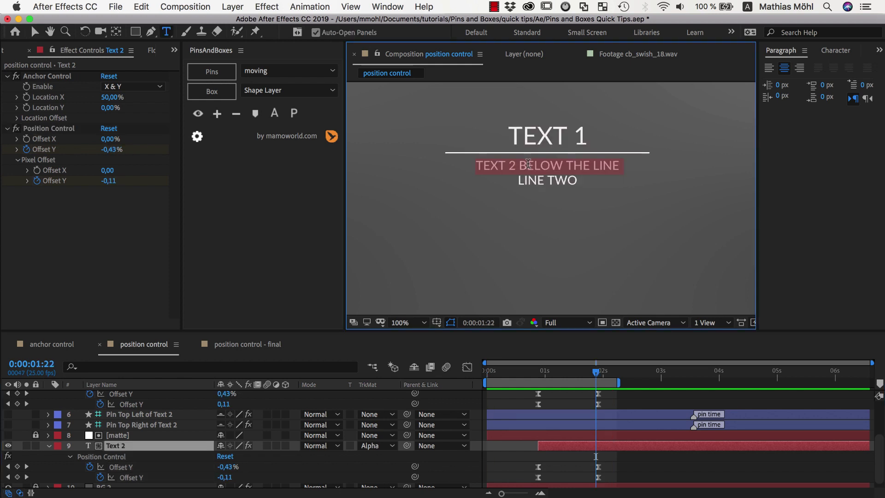
{"action": "key", "text": "BackSpace"}
{"action": "key", "text": "Escape"}
Step: Preview the animation from the start to watch both texts slide out from the line
{"action": "key", "text": "Home"}
{"action": "key", "text": "space"}
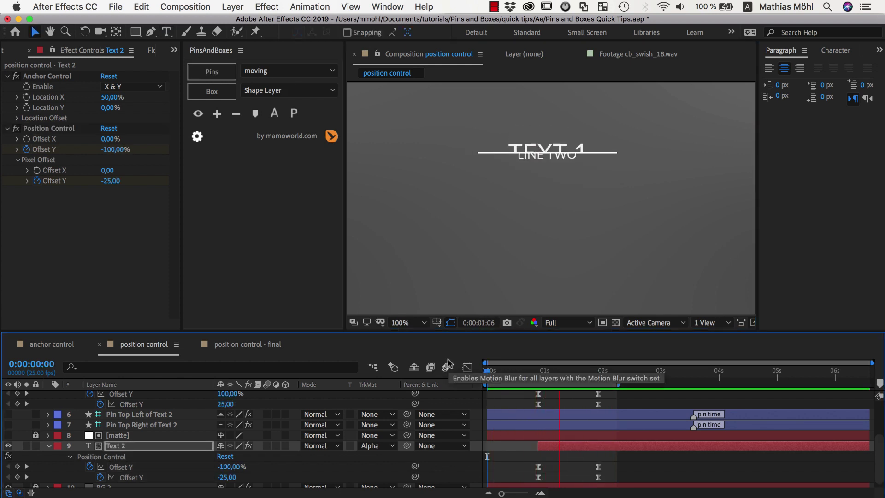
{"action": "left_click", "coordinate": [50, 130]}
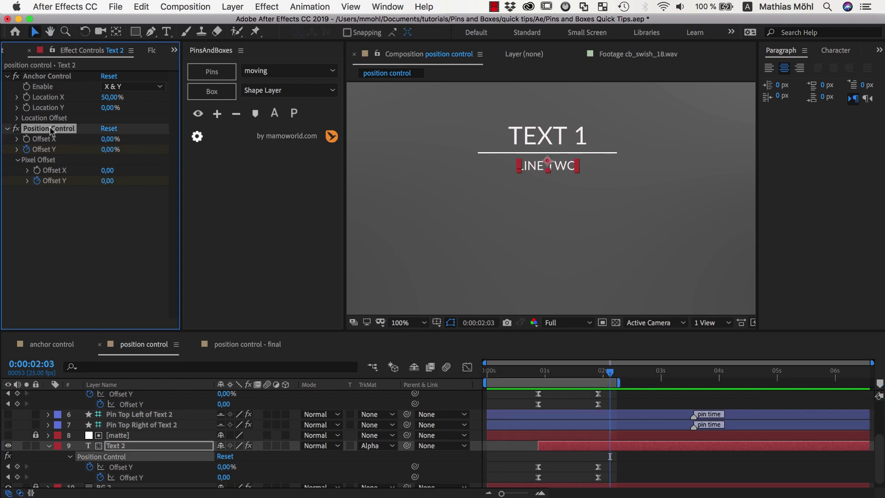